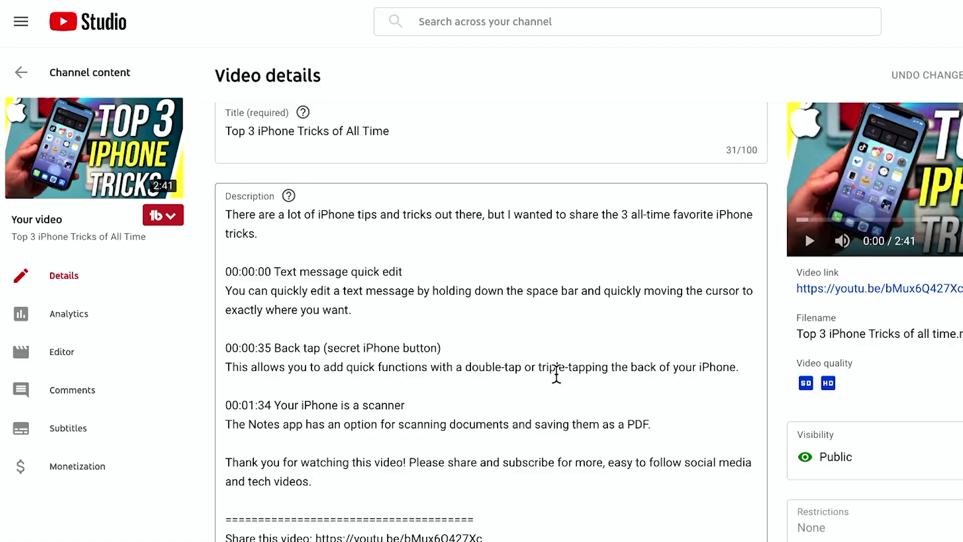
Step: Scroll past Thumbnail, Playlists and Audience to reach the Automatic chapters checkbox
scroll(389, 377, "down", 5)
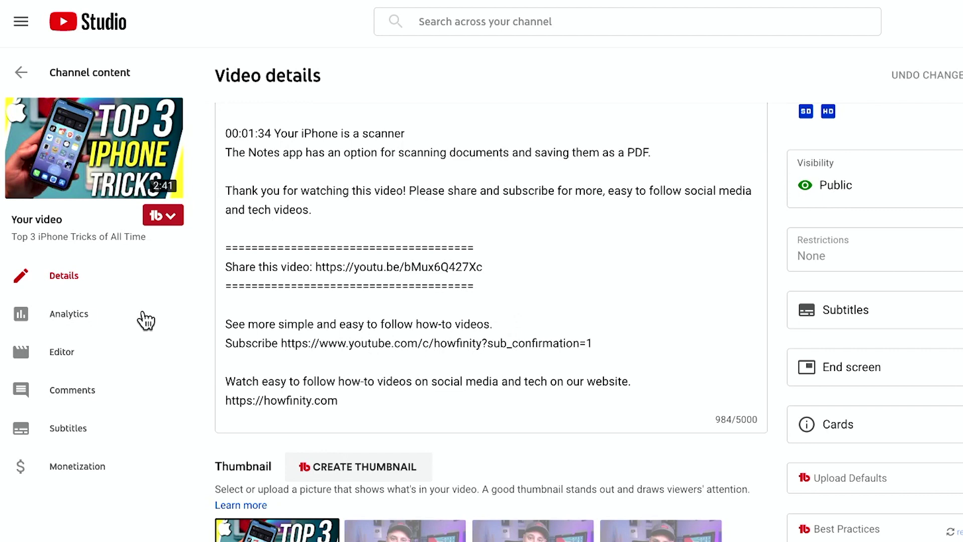
scroll(520, 271, "down", 4)
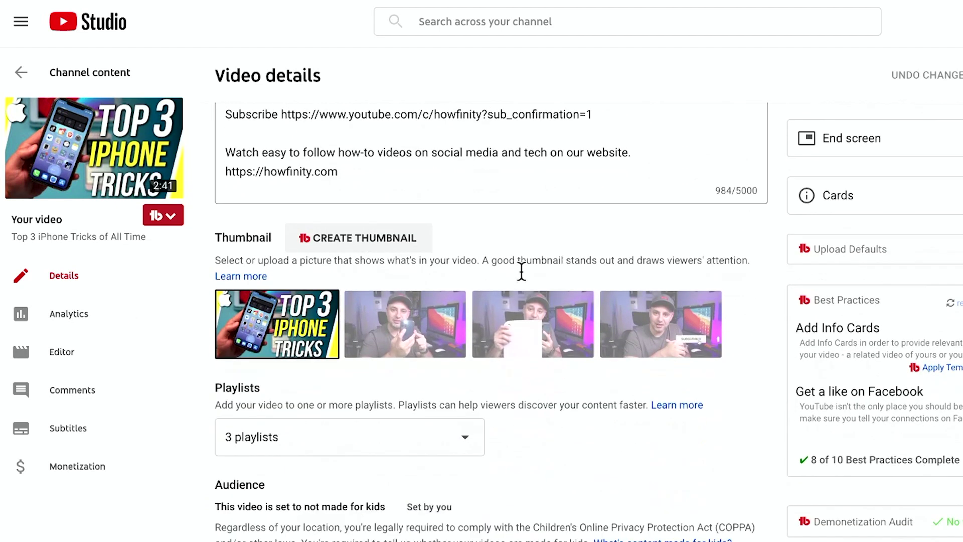
scroll(564, 293, "down", 2)
scroll(567, 293, "down", 1)
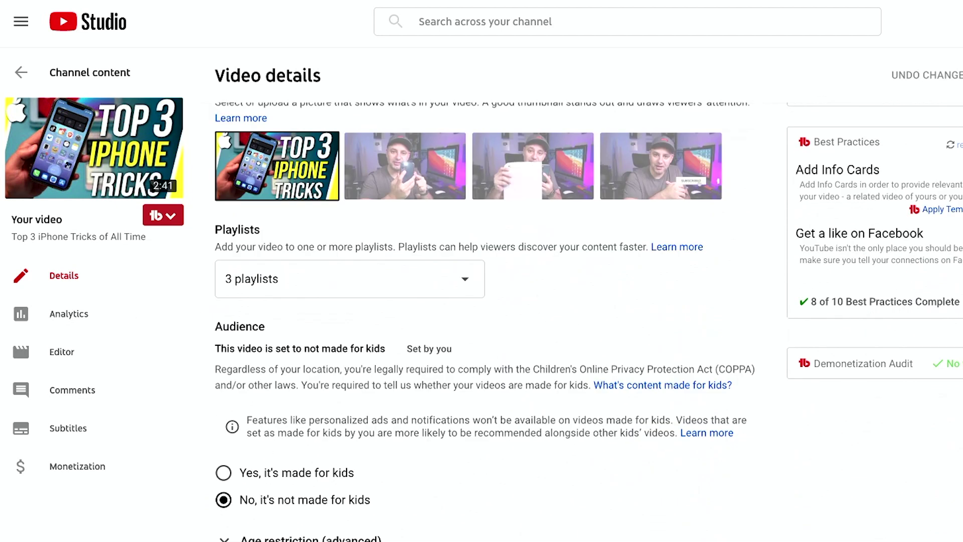
scroll(501, 435, "down", 5)
scroll(501, 436, "down", 4)
scroll(502, 442, "down", 1)
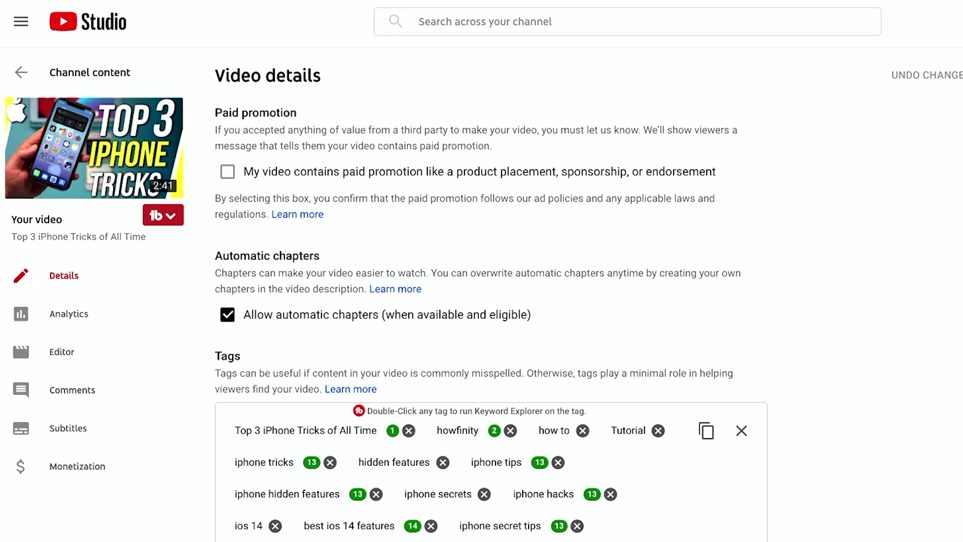
scroll(499, 361, "down", 2)
left_click(228, 316)
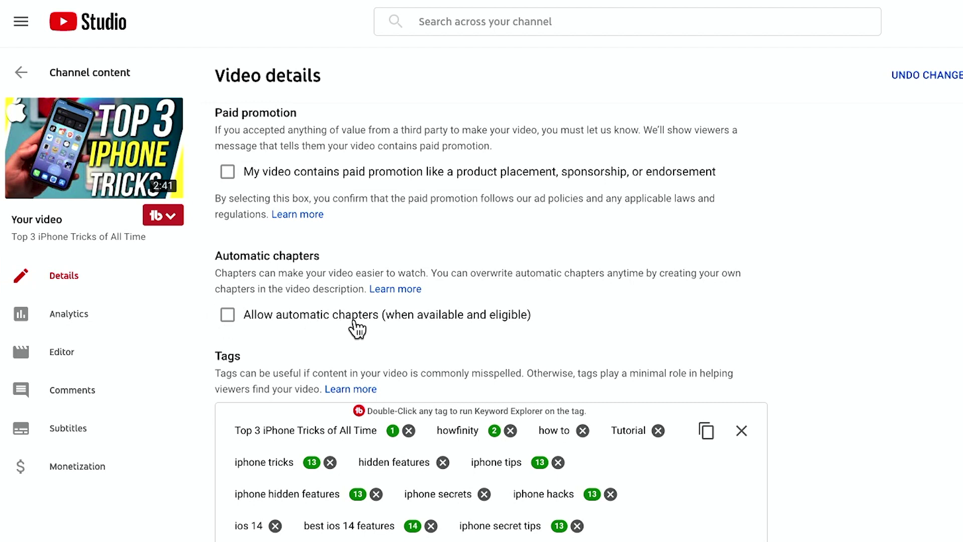
left_click(228, 317)
scroll(221, 401, "down", 1)
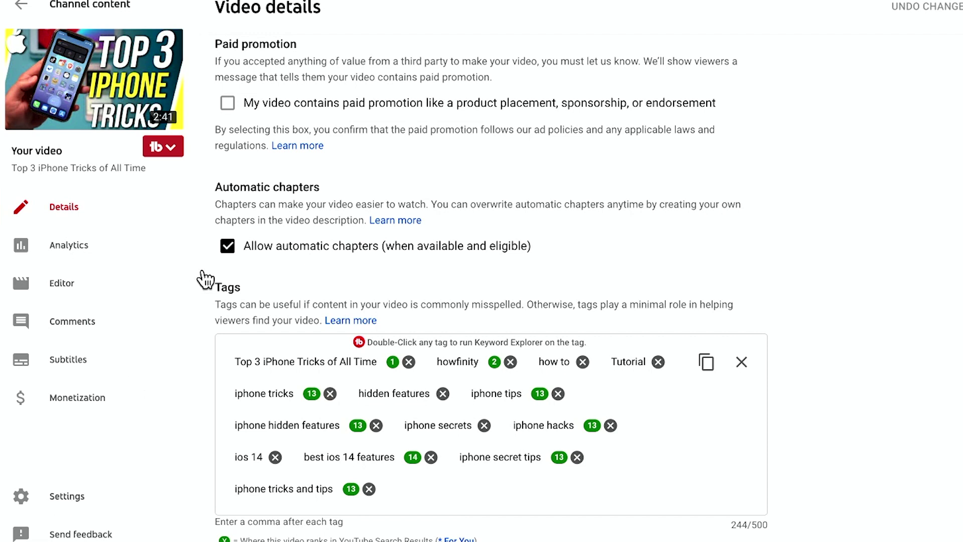
left_click(68, 498)
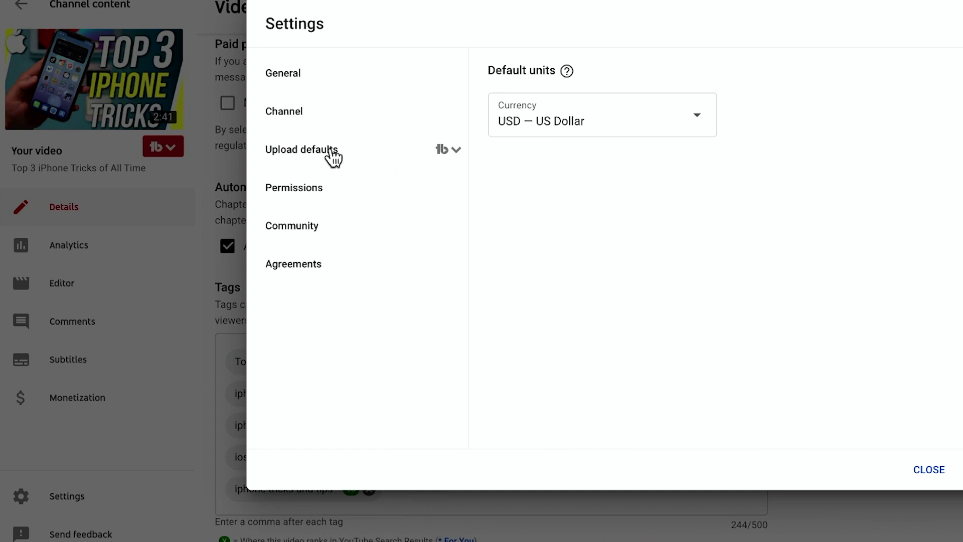
left_click(314, 159)
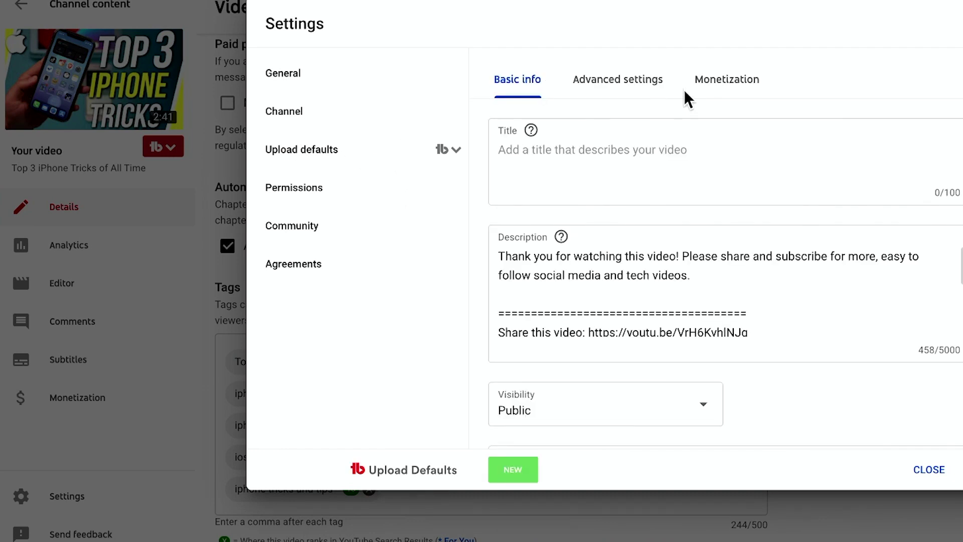
left_click(647, 90)
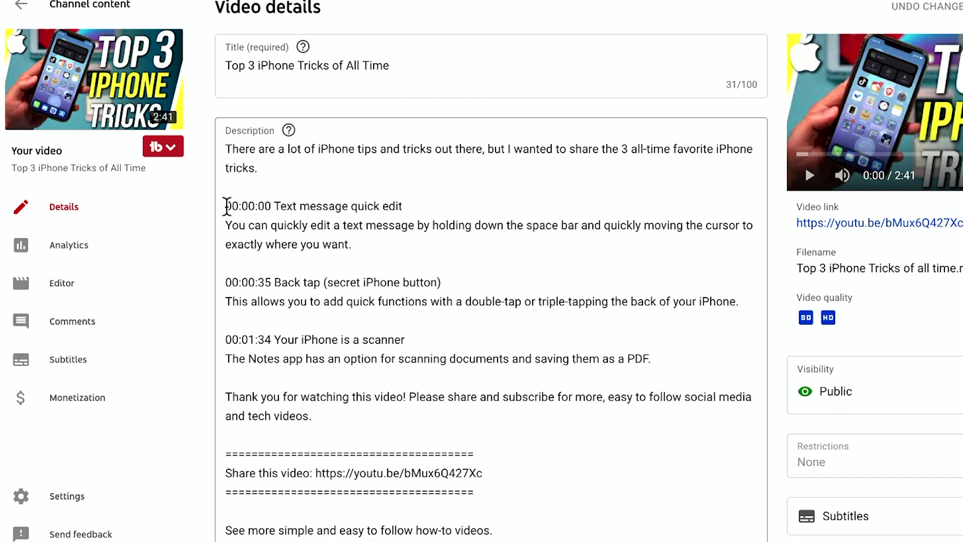
Step: Highlight the first 00:00:00 timestamp in the description to point it out
double_click(270, 207)
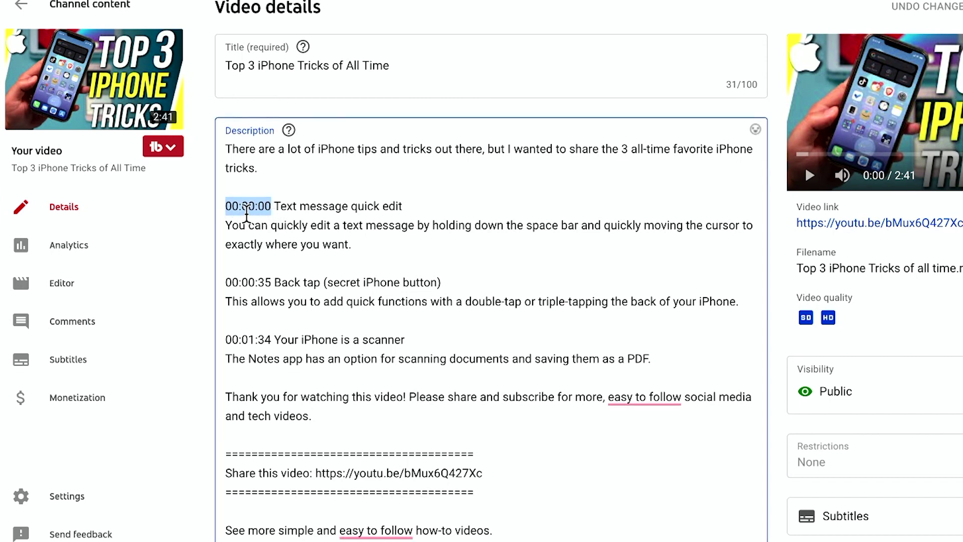
left_click(226, 206)
left_click_drag(242, 206, 271, 207)
left_click_drag(228, 206, 264, 207)
Step: Insert blank lines above the first 00:00:00 chapter timestamp
left_click(260, 188)
key("Return")
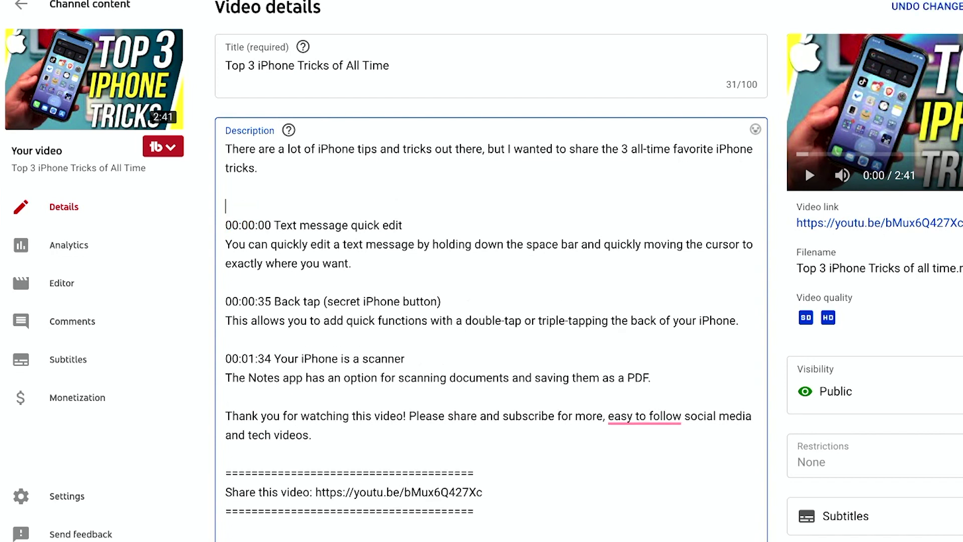
key("Return")
type("00:00:00 Intro")
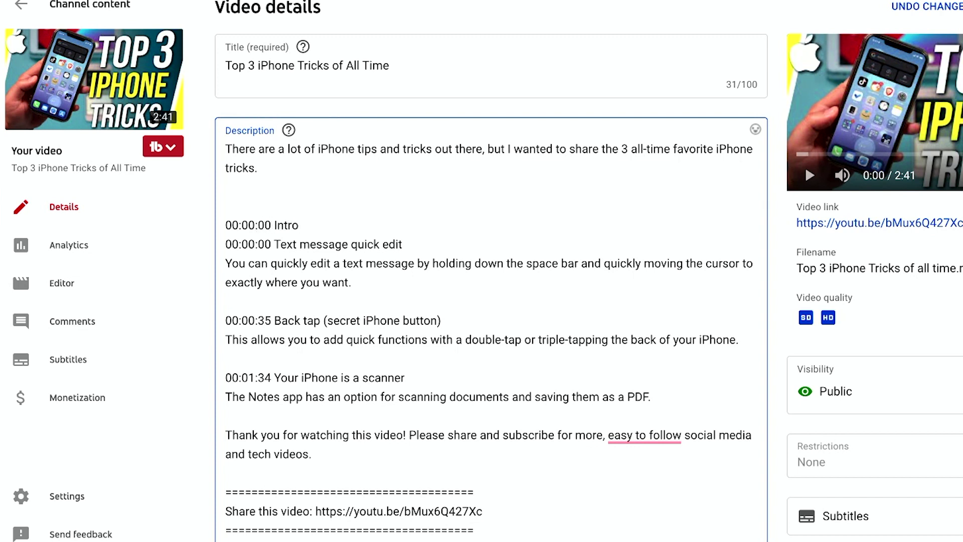
key("Return")
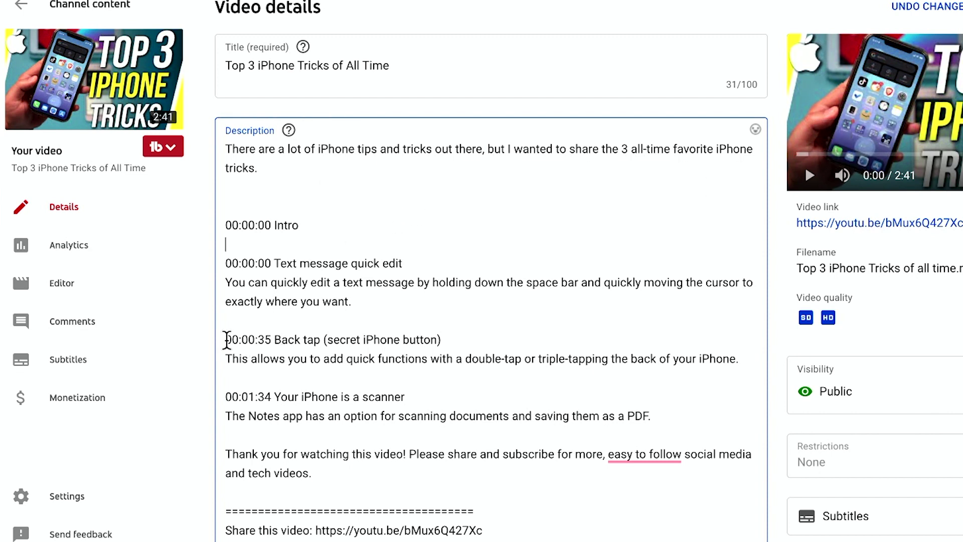
Step: Highlight the 00:00:35 Back tap chapter and the 00:01:34 timestamp
left_click_drag(227, 341, 264, 340)
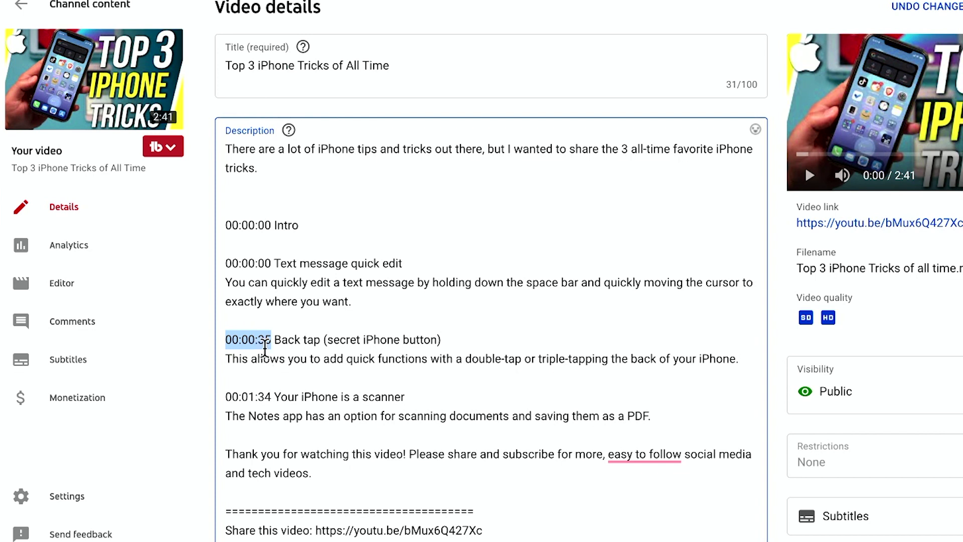
left_click_drag(275, 340, 320, 340)
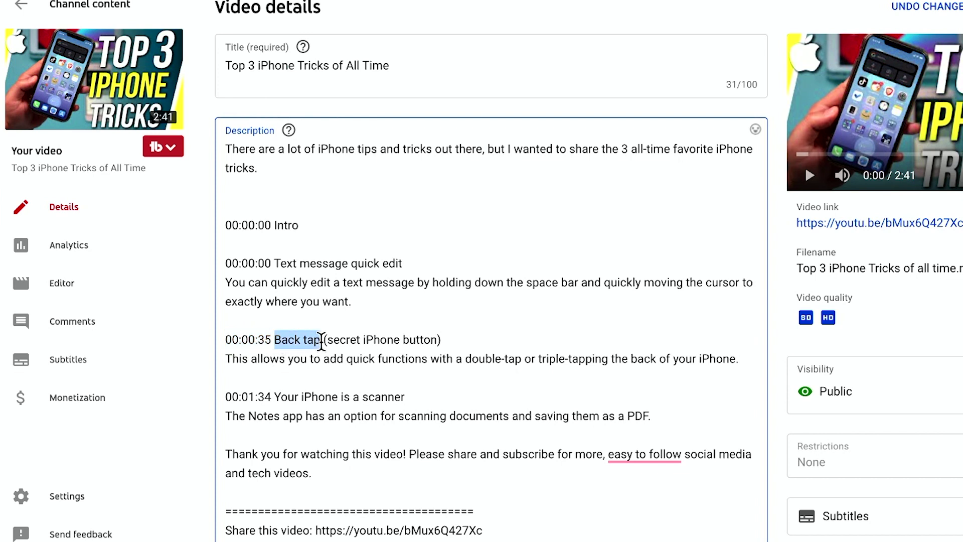
scroll(321, 341, "down", 1)
left_click_drag(226, 348, 279, 348)
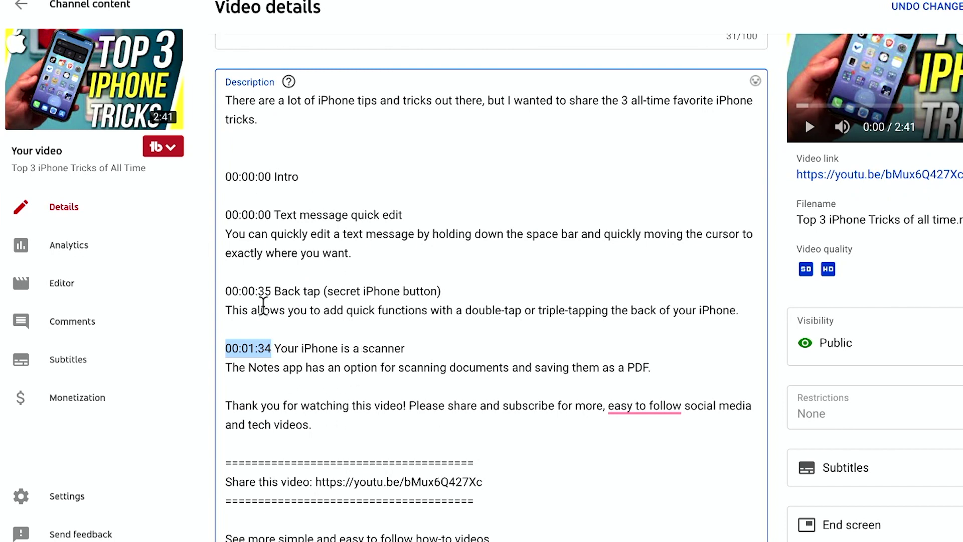
Step: Delete the 00:00:00 Intro line, then highlight the 00:00:00 and 00:00:35 timestamps
left_click_drag(328, 173, 227, 170)
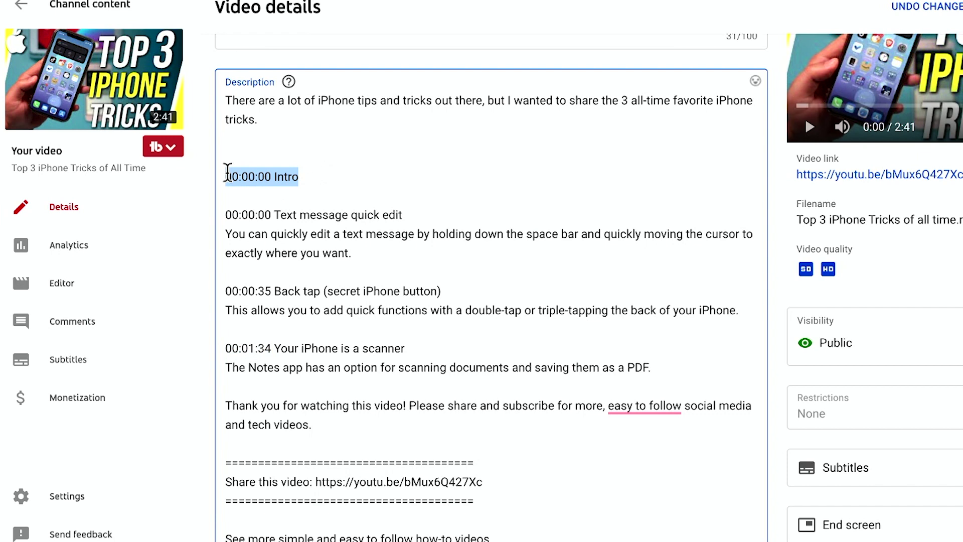
key("BackSpace")
key("BackSpace")
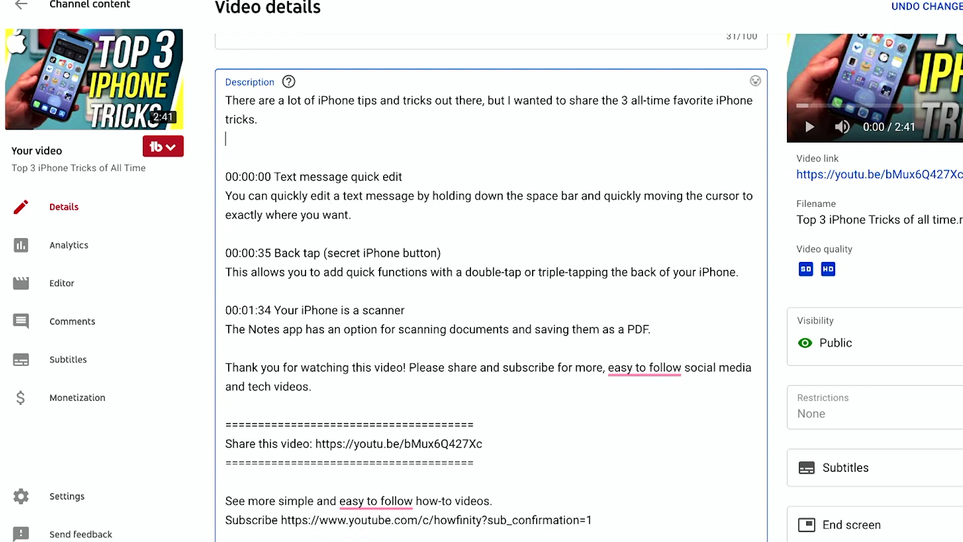
left_click_drag(227, 177, 271, 178)
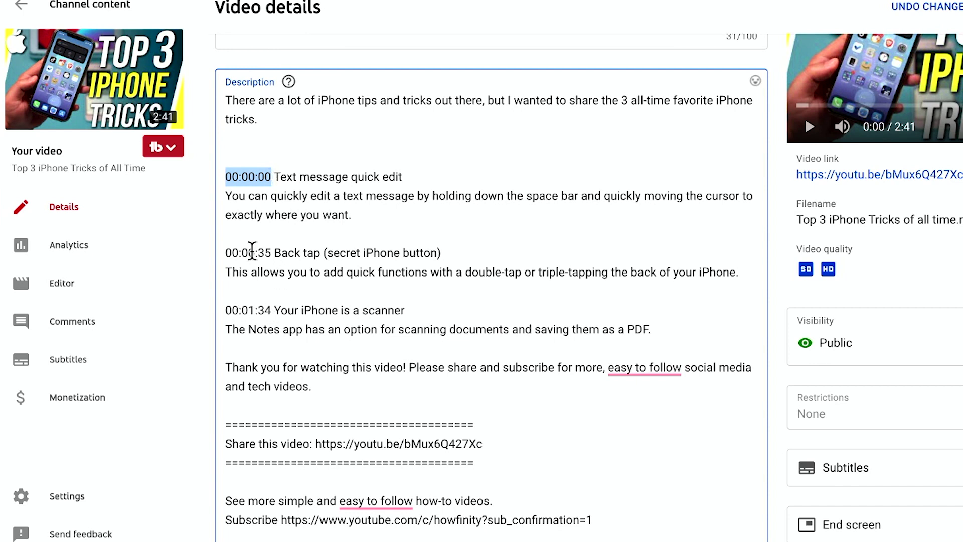
left_click_drag(226, 249, 267, 253)
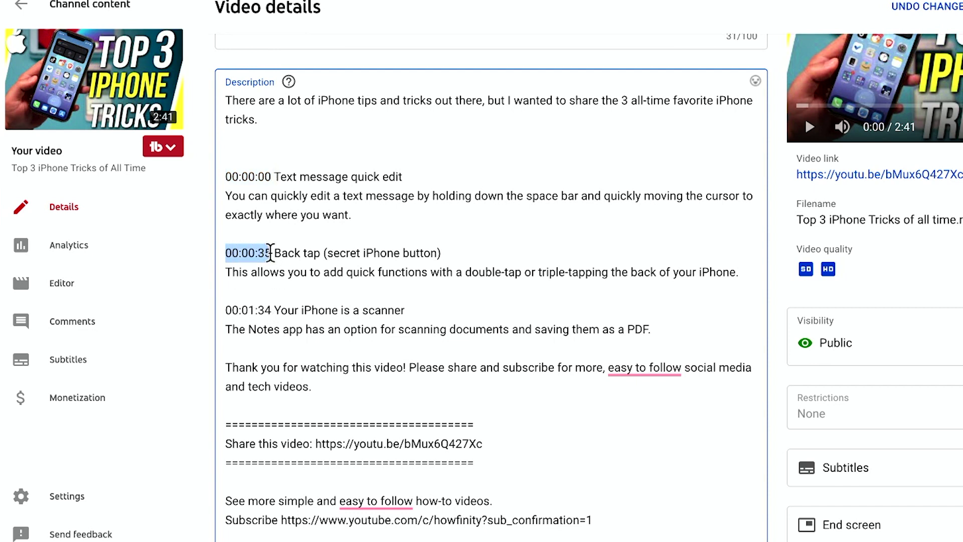